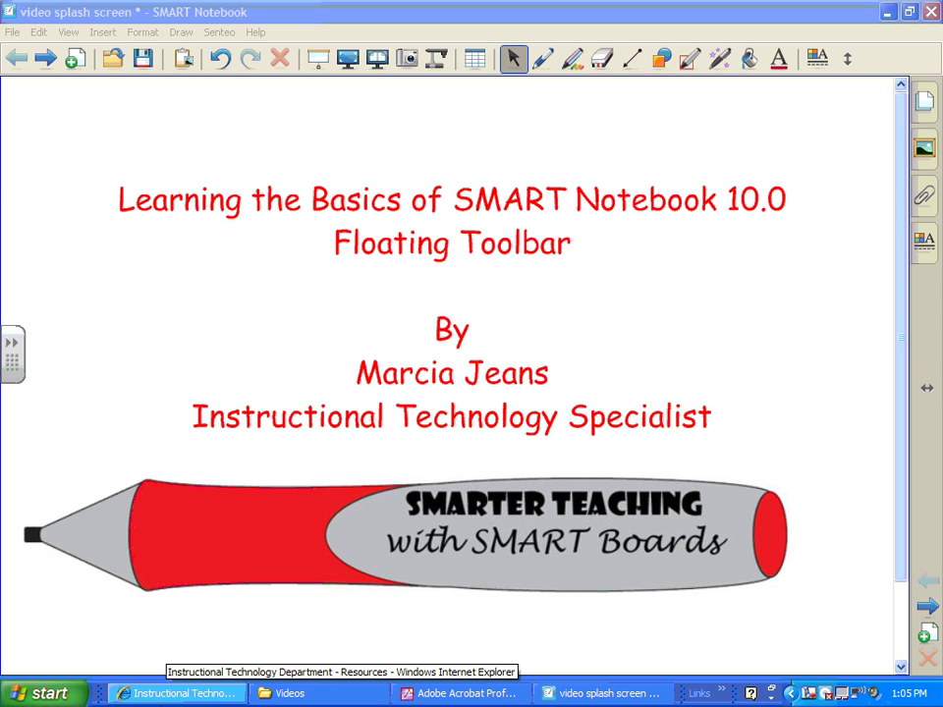
Step: Switch from the Notebook title page to the Instructional Technology Department resources page in Internet Explorer
{"action": "left_click", "coordinate": [172, 692]}
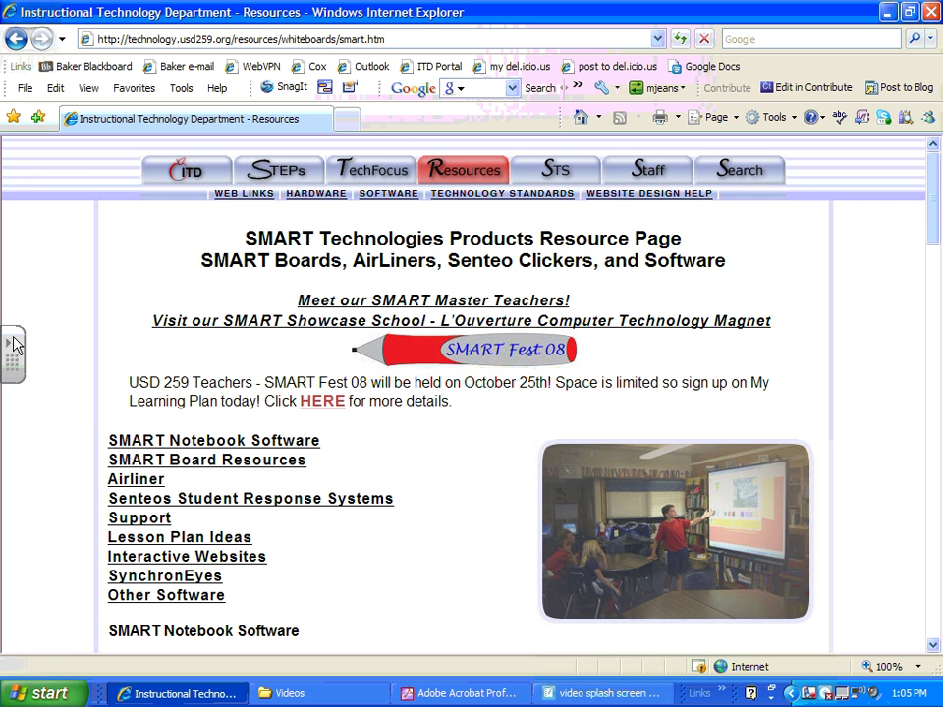
Step: Draw a red pen arrow curving down toward 'Meet our SMART Master Teachers!' on the page
{"action": "left_click", "coordinate": [14, 344]}
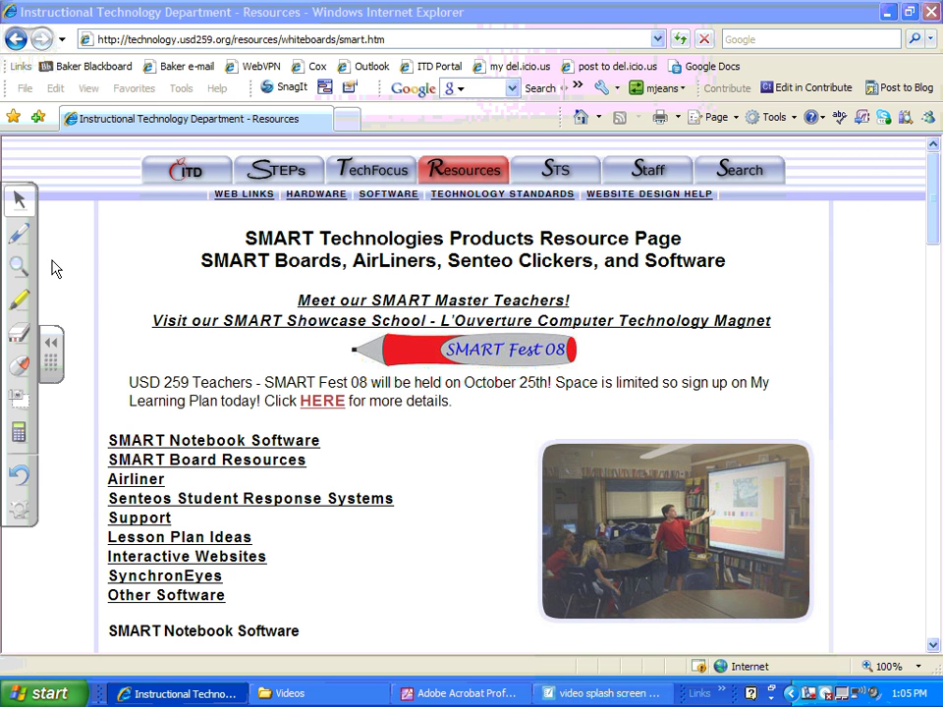
{"action": "left_click", "coordinate": [21, 236]}
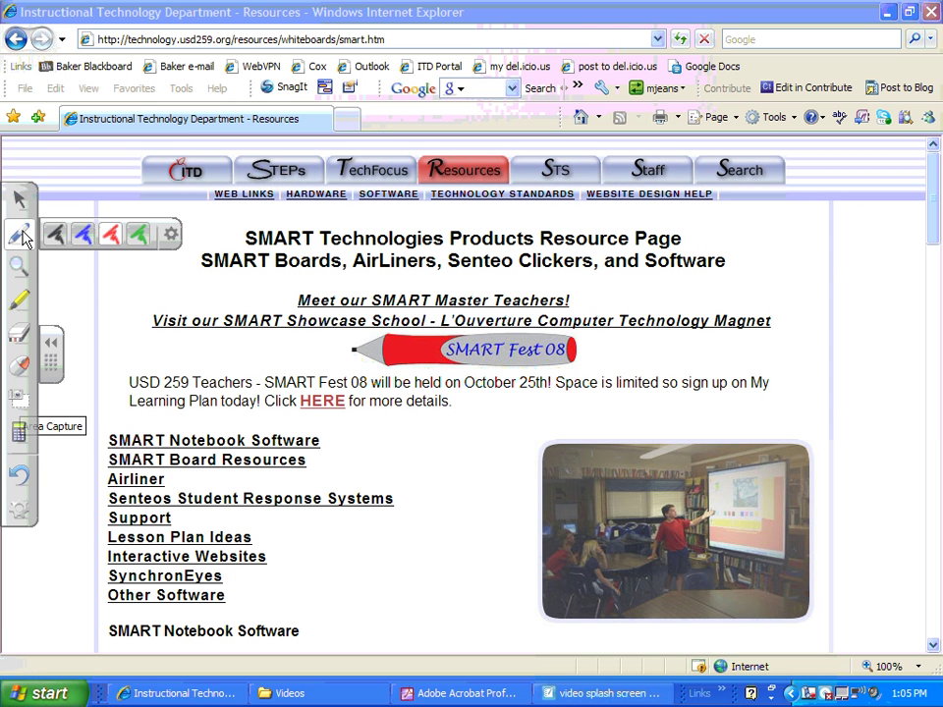
{"action": "left_click", "coordinate": [111, 236]}
{"action": "mouse_move", "coordinate": [165, 237]}
{"action": "left_mouse_down"}
{"action": "mouse_move", "coordinate": [246, 267]}
{"action": "mouse_move", "coordinate": [260, 304]}
{"action": "left_mouse_up"}
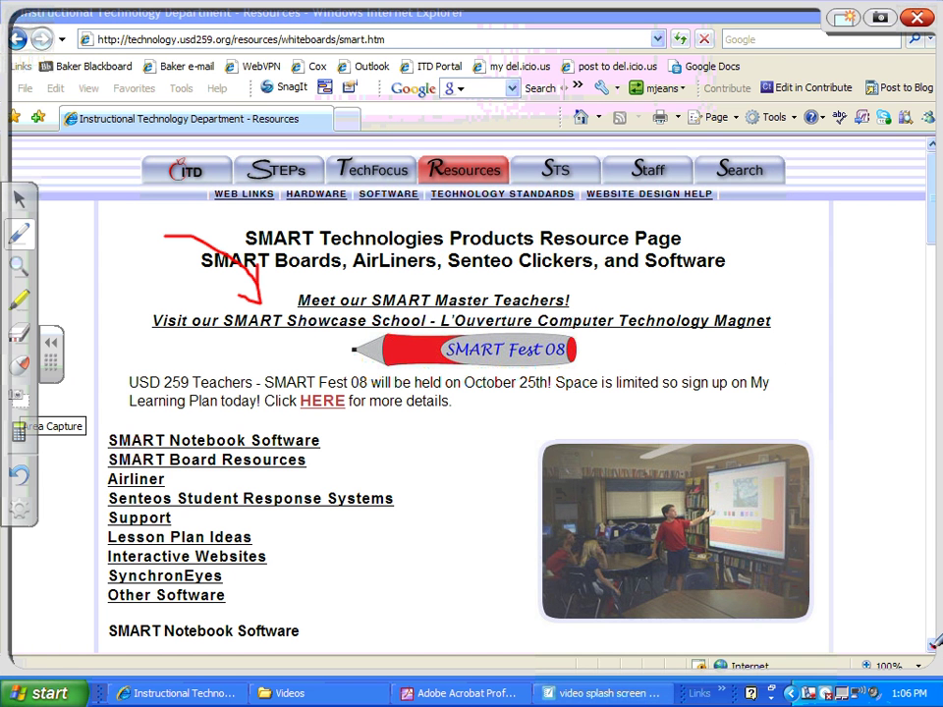
Step: Highlight the page heading and USD 259 Teachers announcement in cyan, then clear all ink
{"action": "left_click", "coordinate": [21, 302]}
{"action": "left_click_drag", "start_coordinate": [254, 226], "coordinate": [550, 226]}
{"action": "left_click_drag", "start_coordinate": [112, 397], "coordinate": [238, 392]}
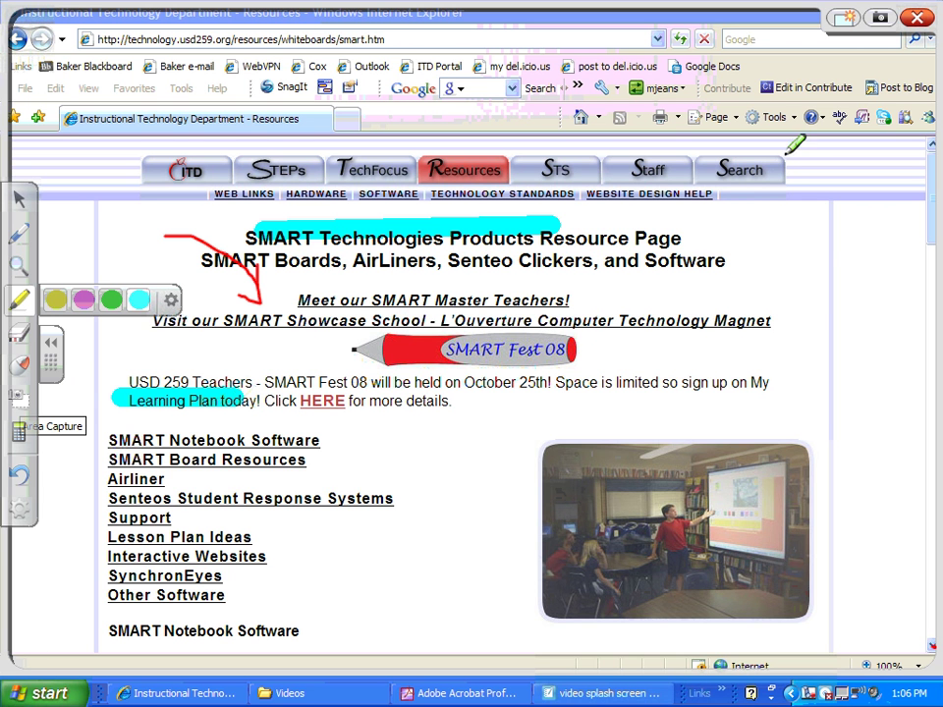
{"action": "left_click", "coordinate": [919, 18]}
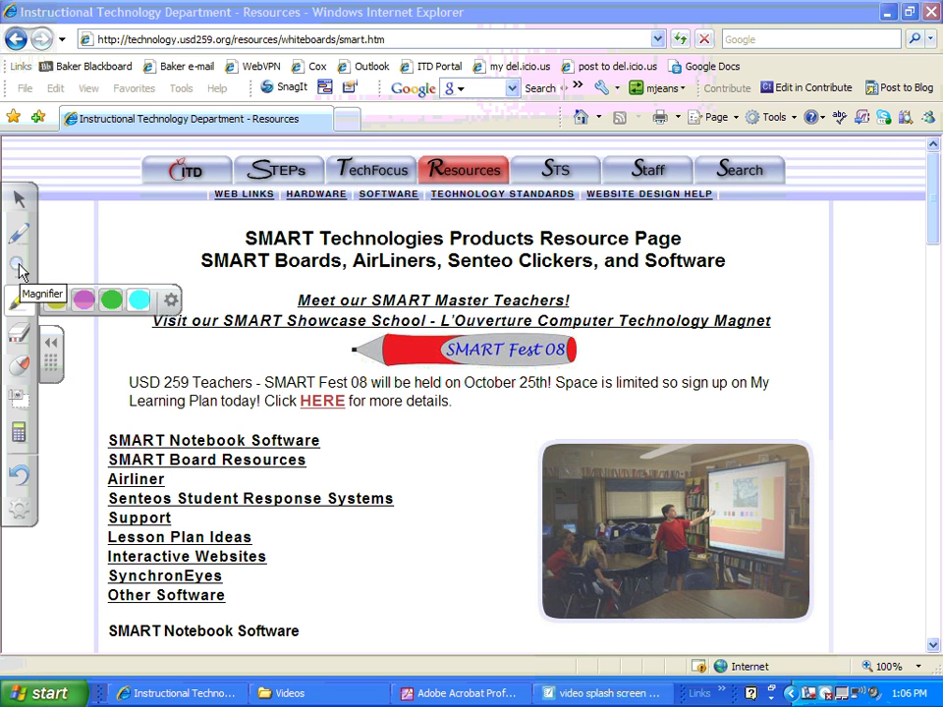
{"action": "left_click", "coordinate": [26, 272]}
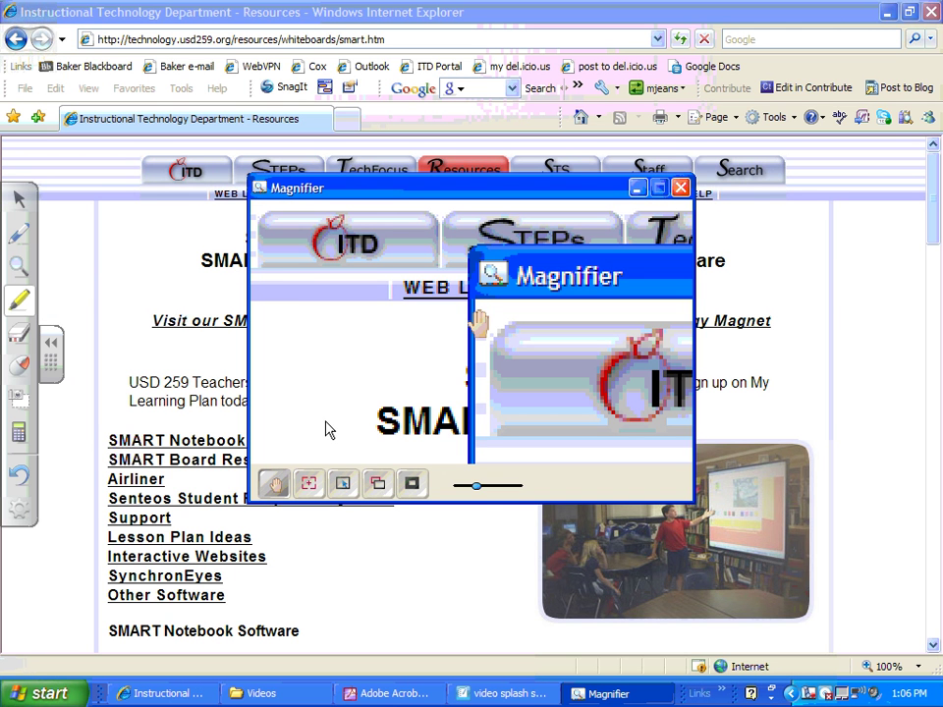
{"action": "left_click", "coordinate": [379, 484]}
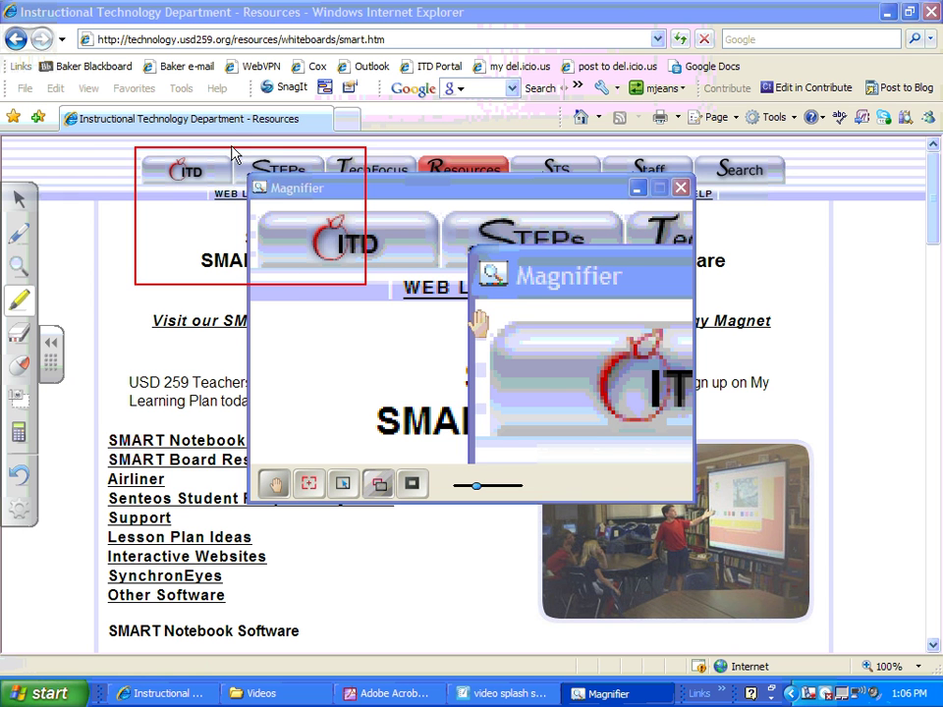
{"action": "left_click_drag", "start_coordinate": [232, 156], "coordinate": [163, 22]}
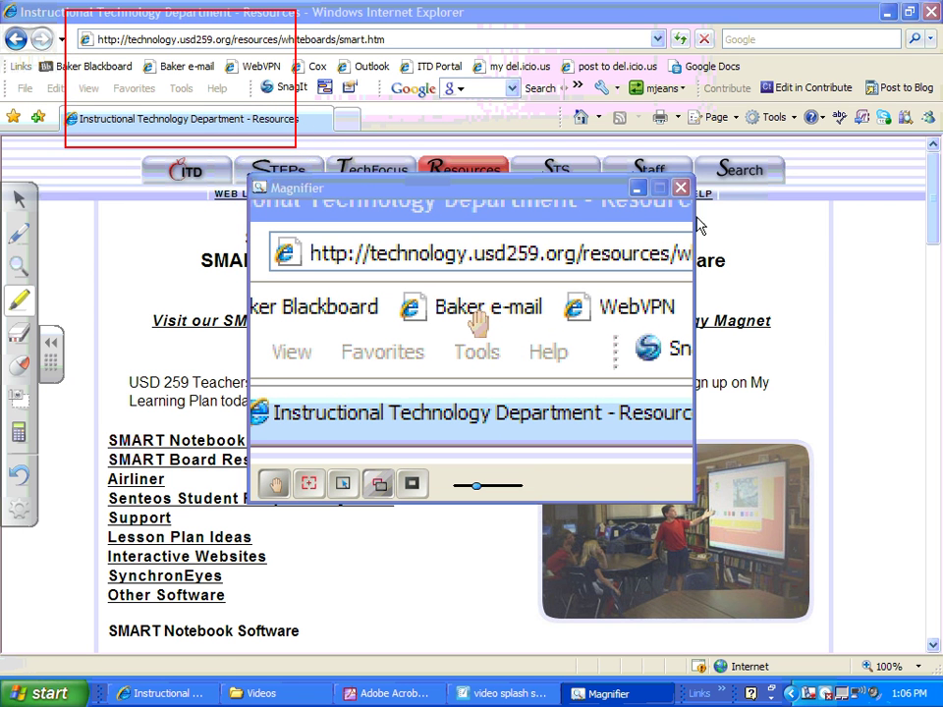
{"action": "left_click_drag", "start_coordinate": [695, 226], "coordinate": [918, 191]}
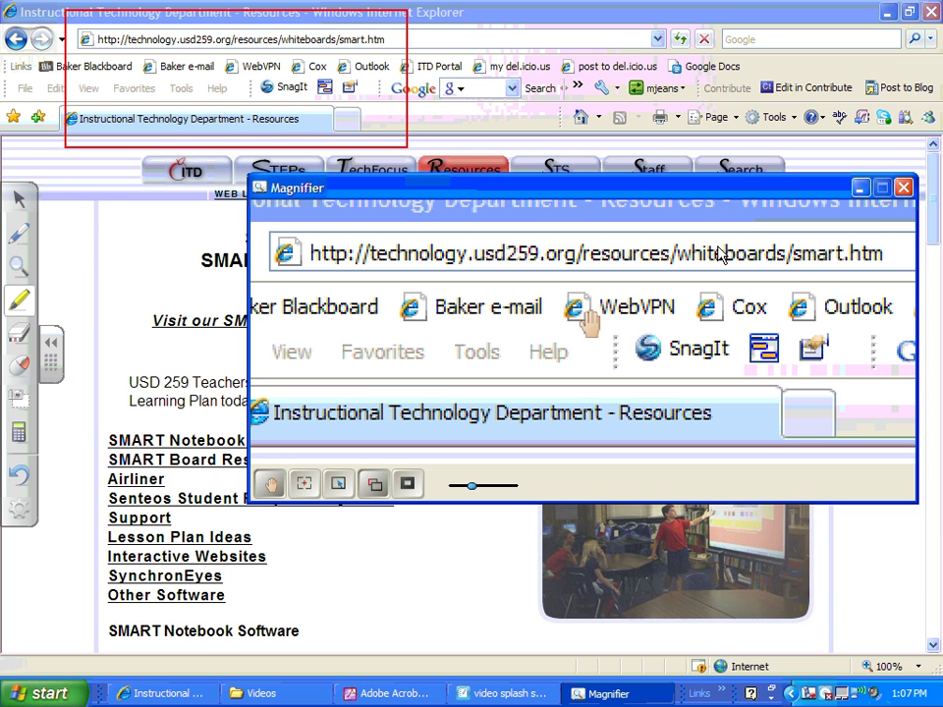
{"action": "left_click", "coordinate": [904, 188]}
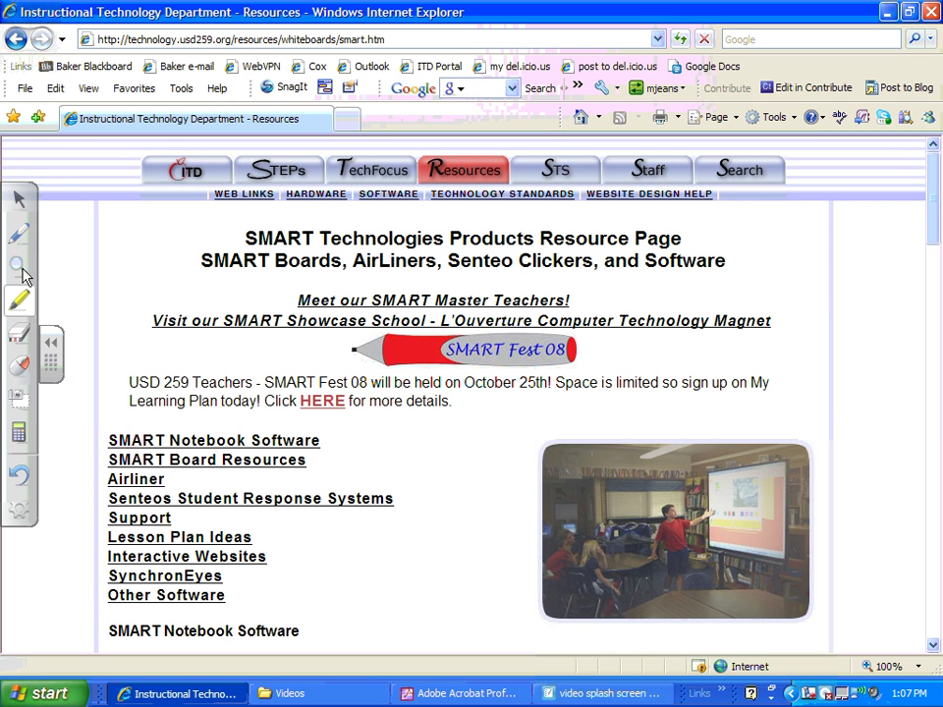
Step: Customize the floating toolbar to add the Creative Pen and remove the Calculator
{"action": "left_click", "coordinate": [20, 512]}
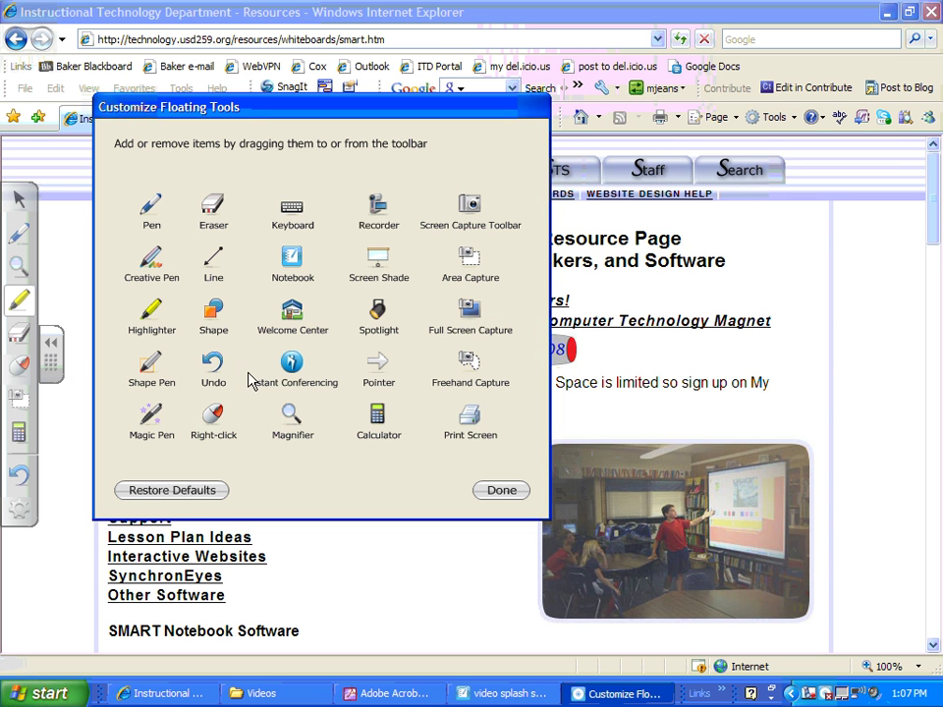
{"action": "mouse_move", "coordinate": [149, 260]}
{"action": "left_mouse_down"}
{"action": "mouse_move", "coordinate": [42, 431]}
{"action": "mouse_move", "coordinate": [22, 429]}
{"action": "left_mouse_up"}
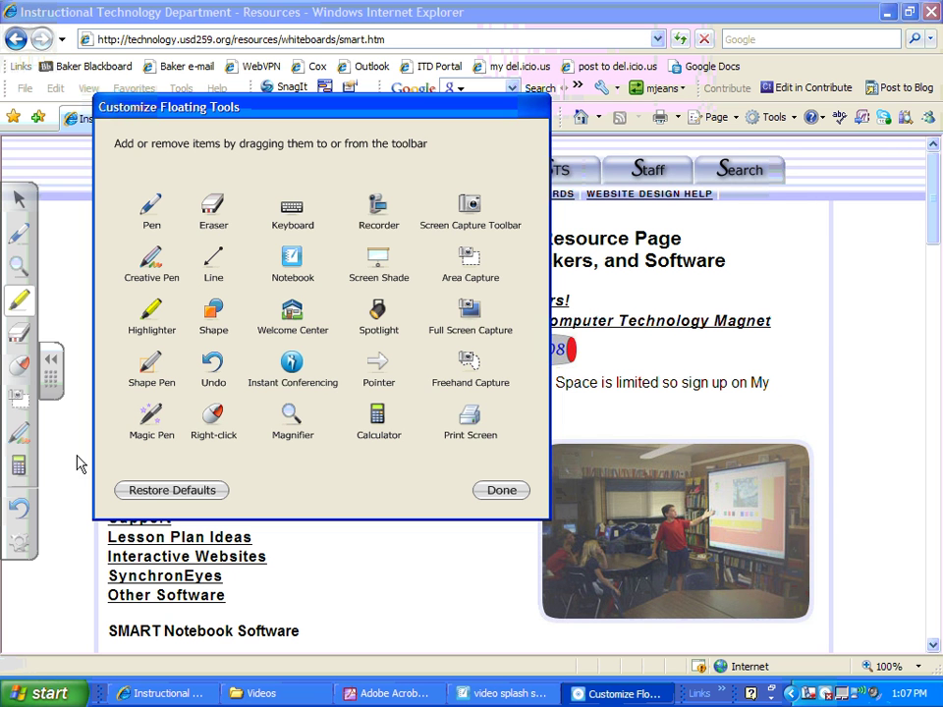
{"action": "left_click_drag", "start_coordinate": [17, 466], "coordinate": [274, 472]}
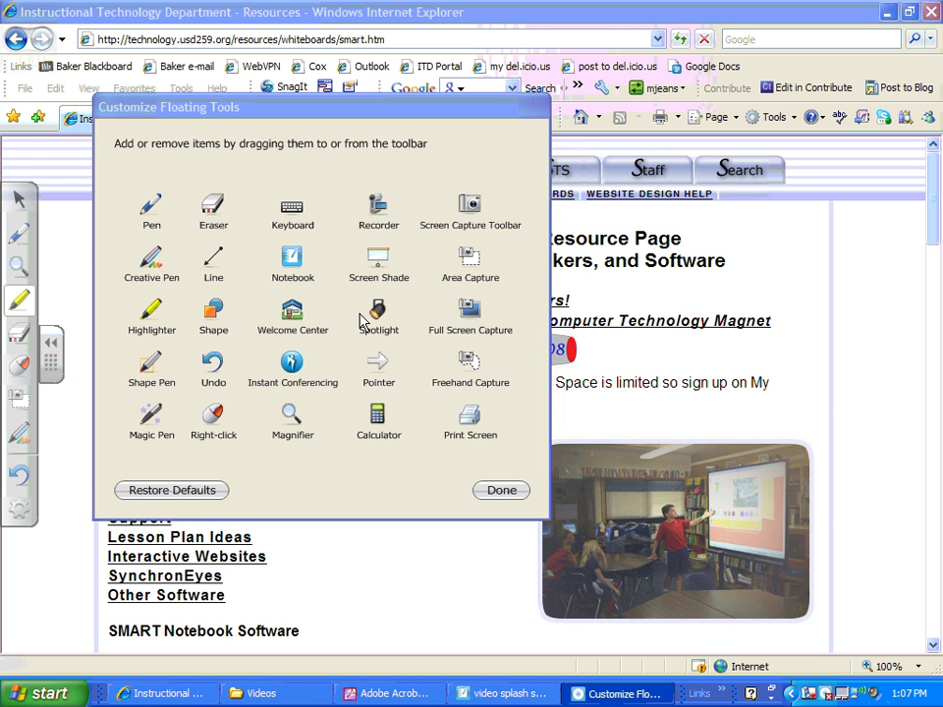
{"action": "left_click", "coordinate": [497, 497]}
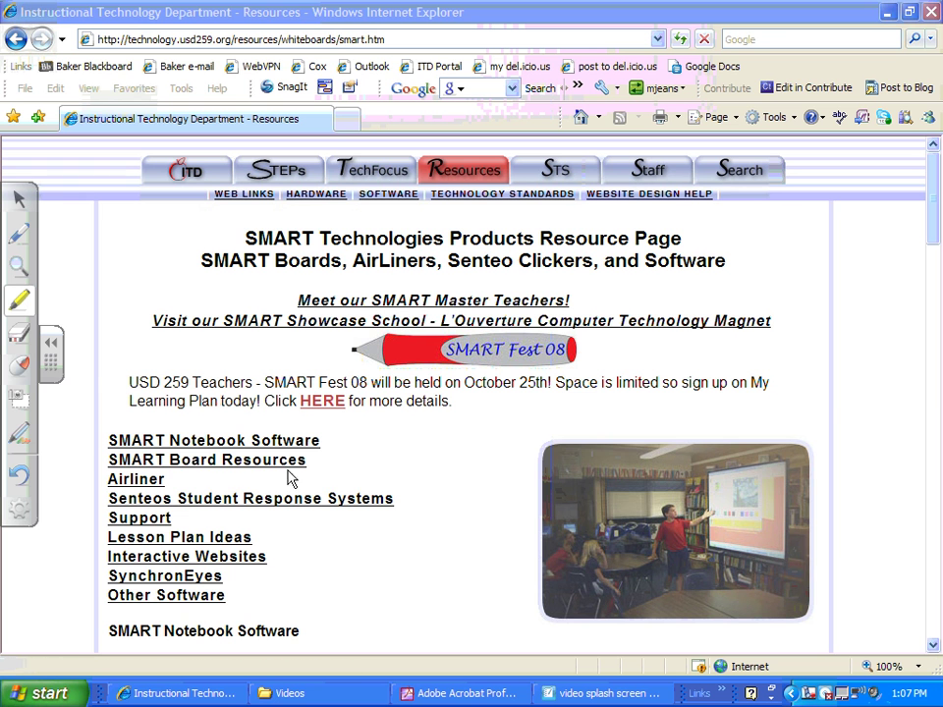
Step: Area-capture the resources page heading and bring the 'video splash screen' Notebook file forward
{"action": "left_click", "coordinate": [17, 401]}
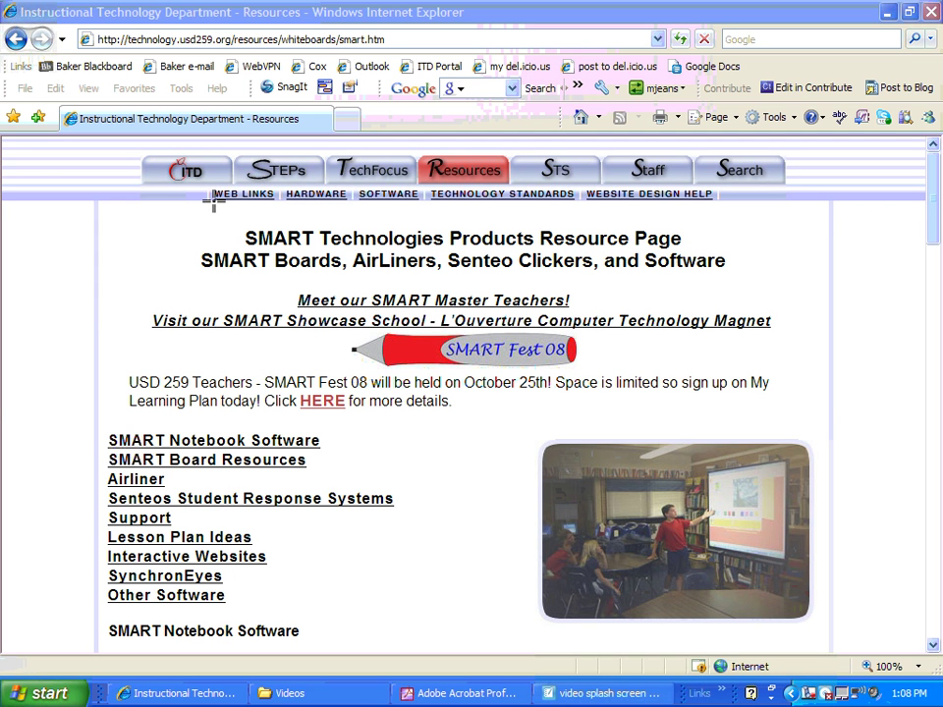
{"action": "left_click_drag", "start_coordinate": [215, 202], "coordinate": [772, 294]}
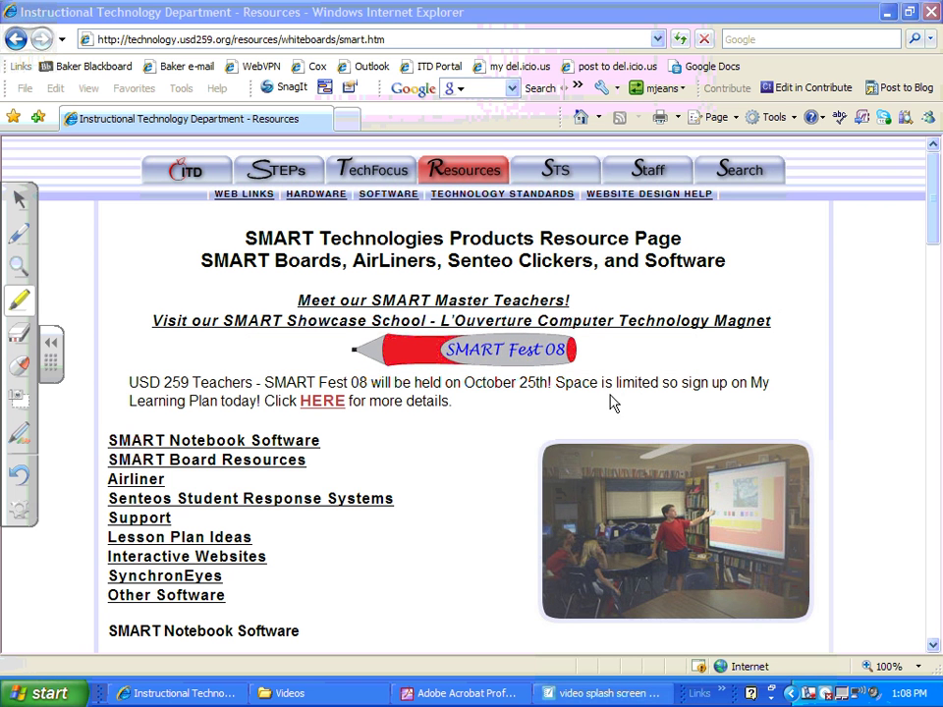
{"action": "left_click", "coordinate": [590, 693]}
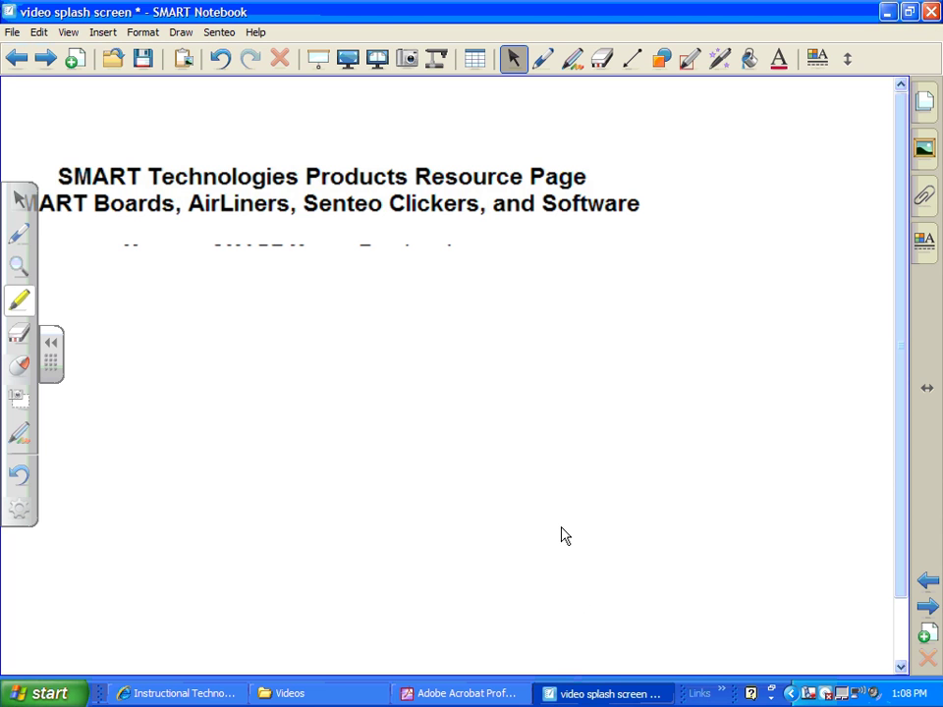
Step: Drag the captured title toward the page centre, then return to the Internet Explorer resources page
{"action": "left_click_drag", "start_coordinate": [377, 199], "coordinate": [472, 258]}
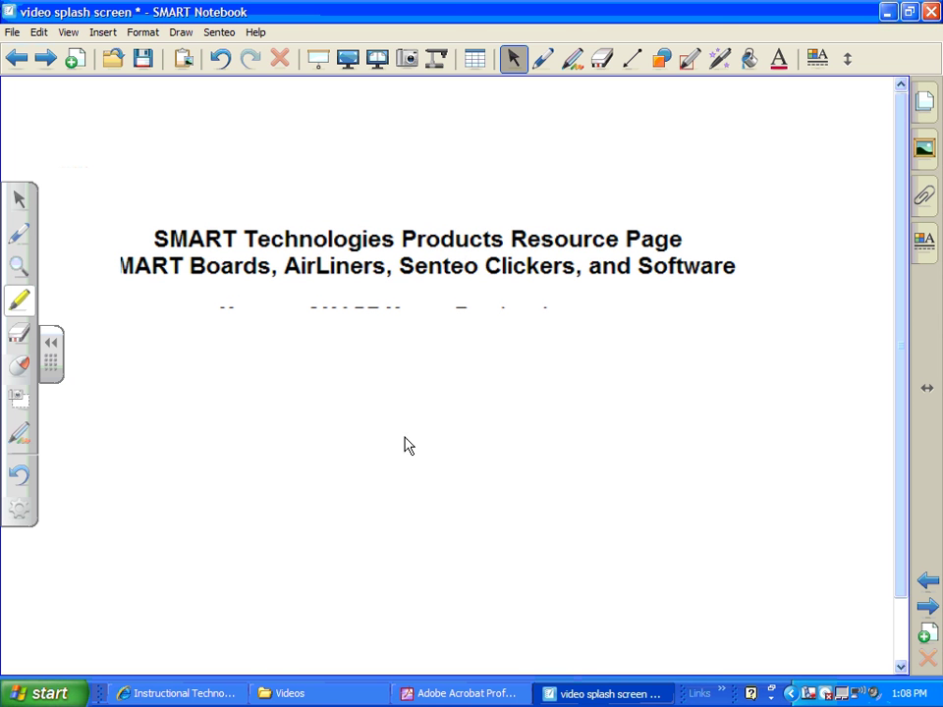
{"action": "left_click", "coordinate": [211, 695]}
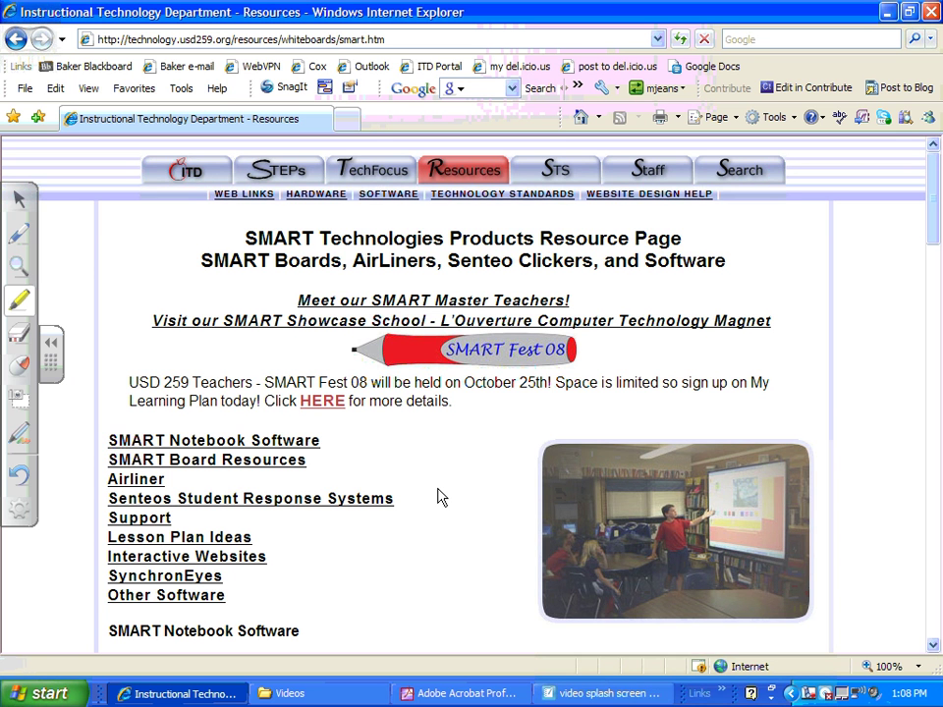
Step: Hide the floating tools from the SMART Board tray menu and switch to BloomsTaxonomy.pdf
{"action": "left_click", "coordinate": [825, 696]}
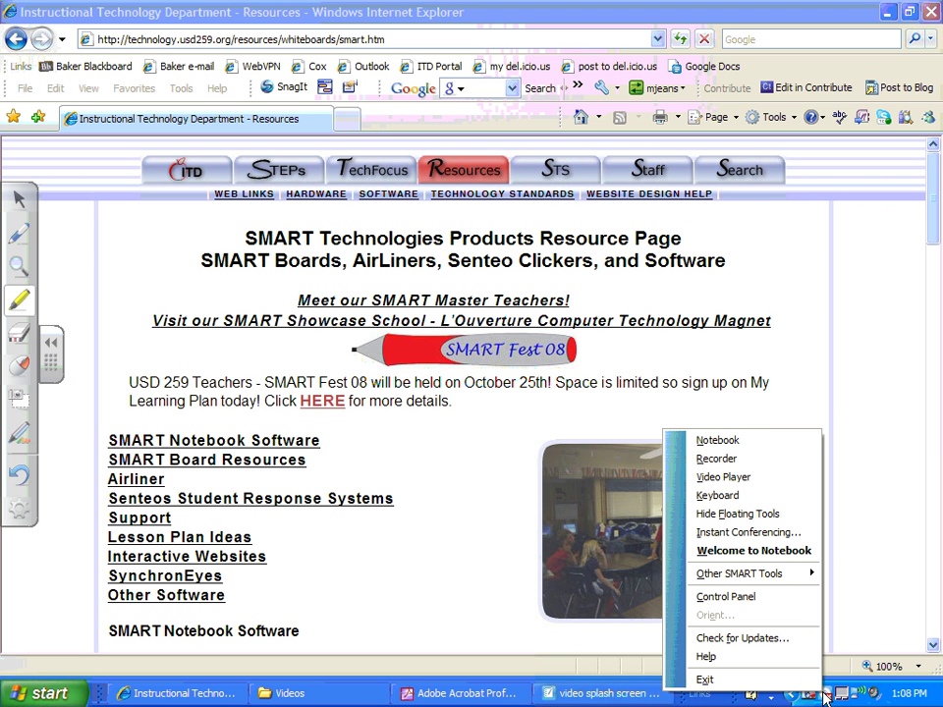
{"action": "left_click", "coordinate": [774, 514]}
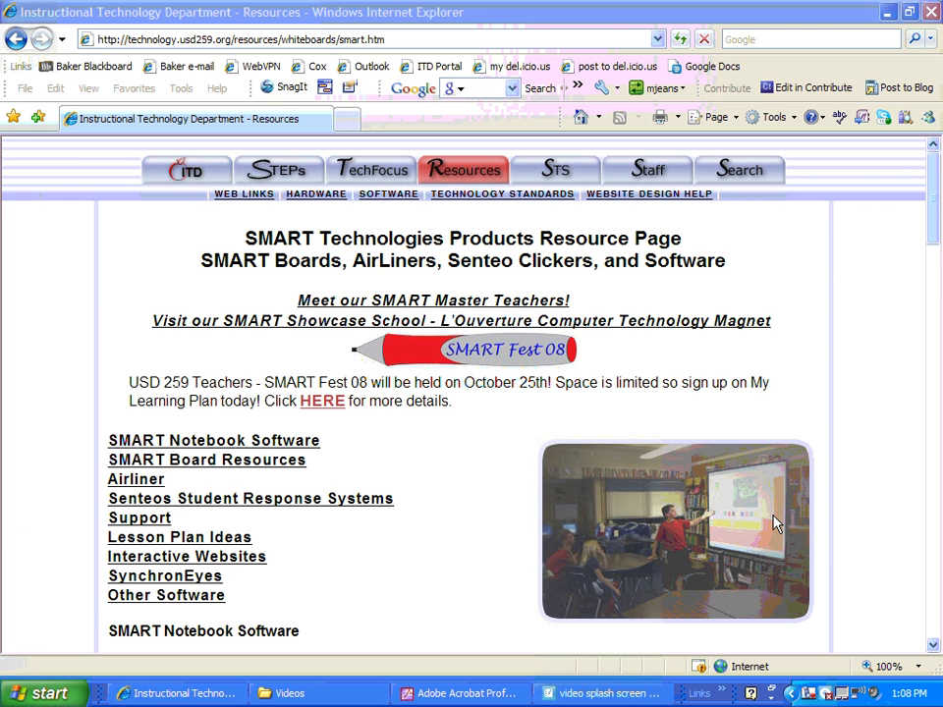
{"action": "left_click", "coordinate": [506, 693]}
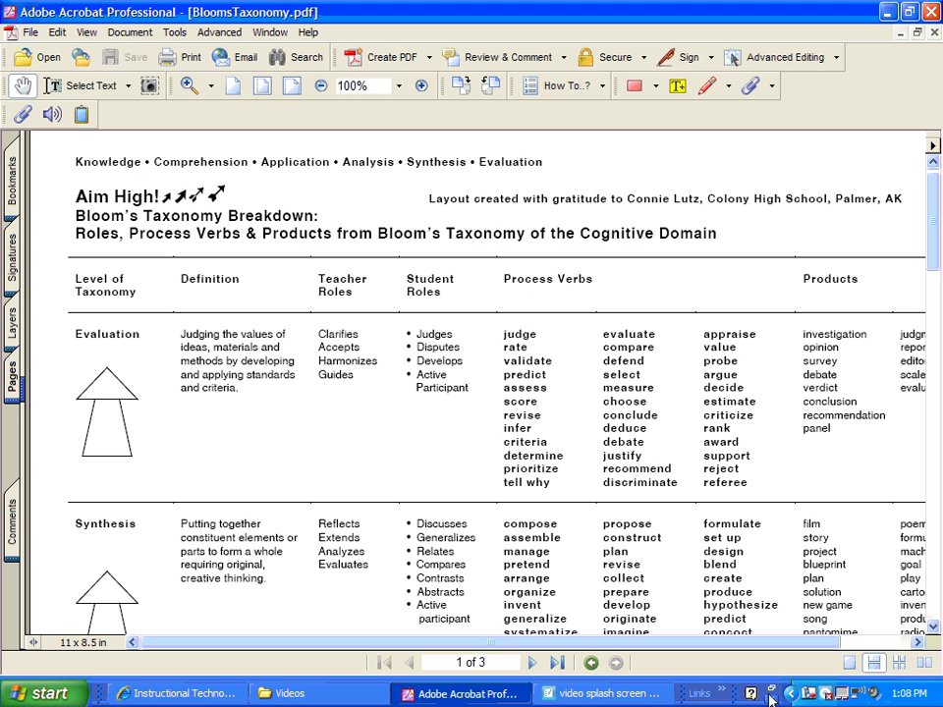
Step: Show the floating tools again and circle the Evaluation definition in green ink
{"action": "left_click", "coordinate": [826, 694]}
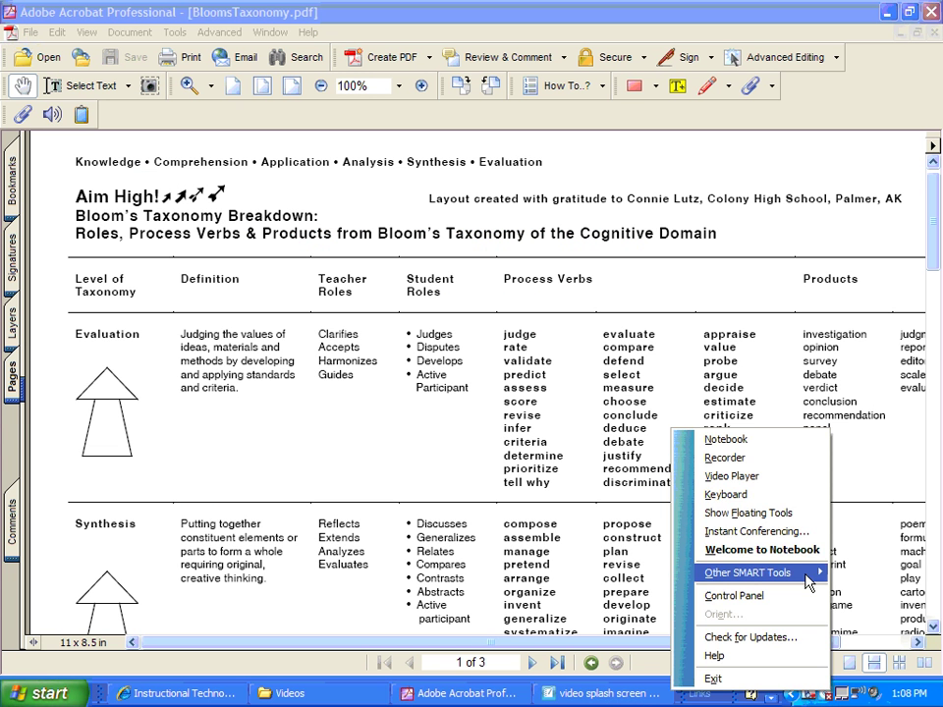
{"action": "left_click", "coordinate": [791, 513]}
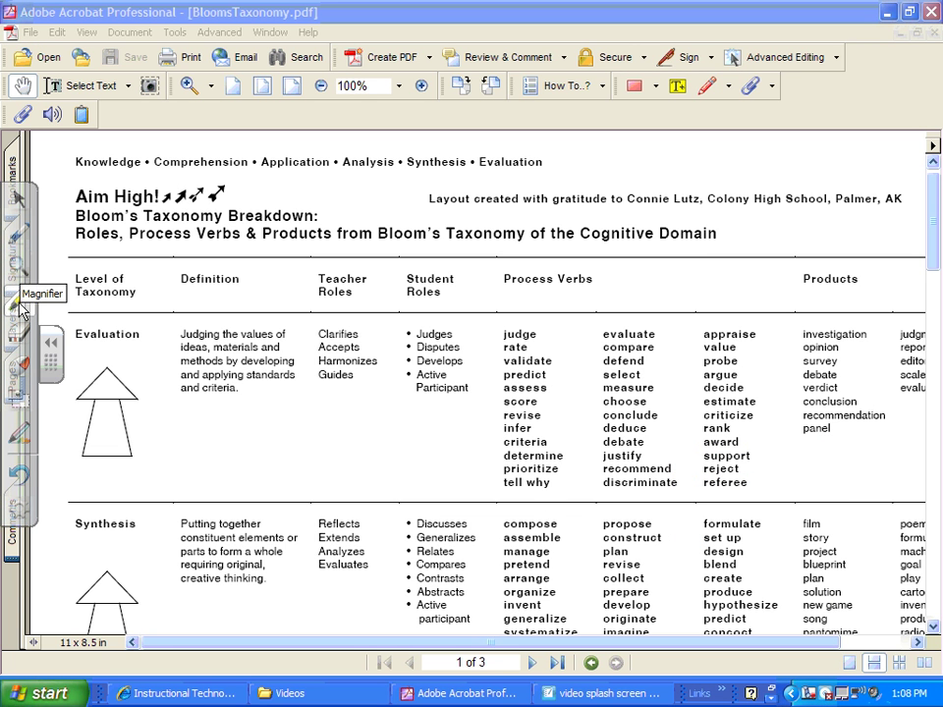
{"action": "left_click", "coordinate": [20, 304]}
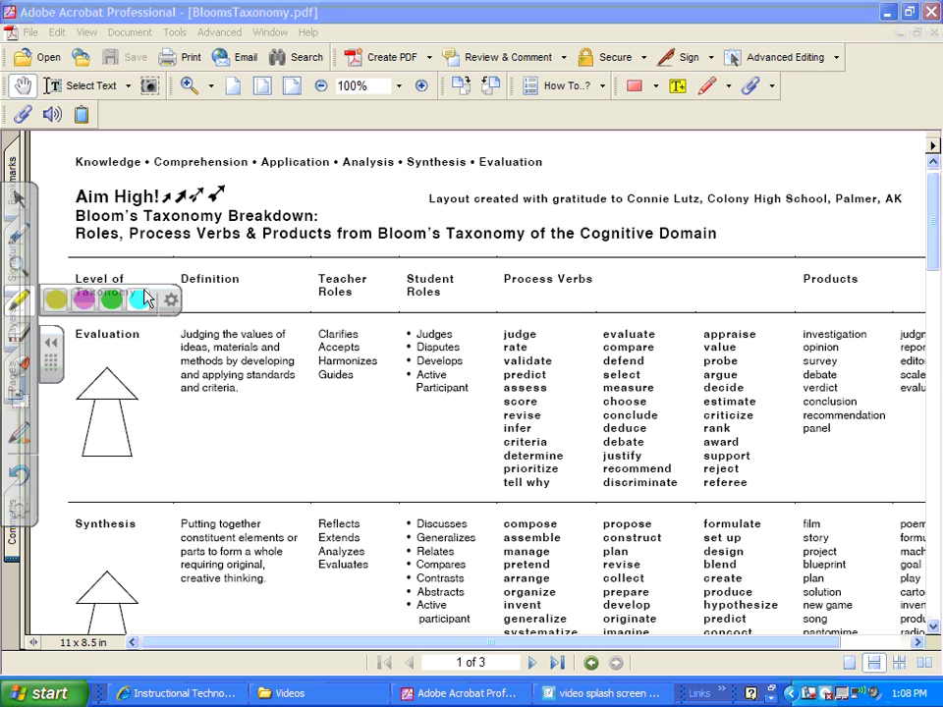
{"action": "left_click", "coordinate": [112, 303]}
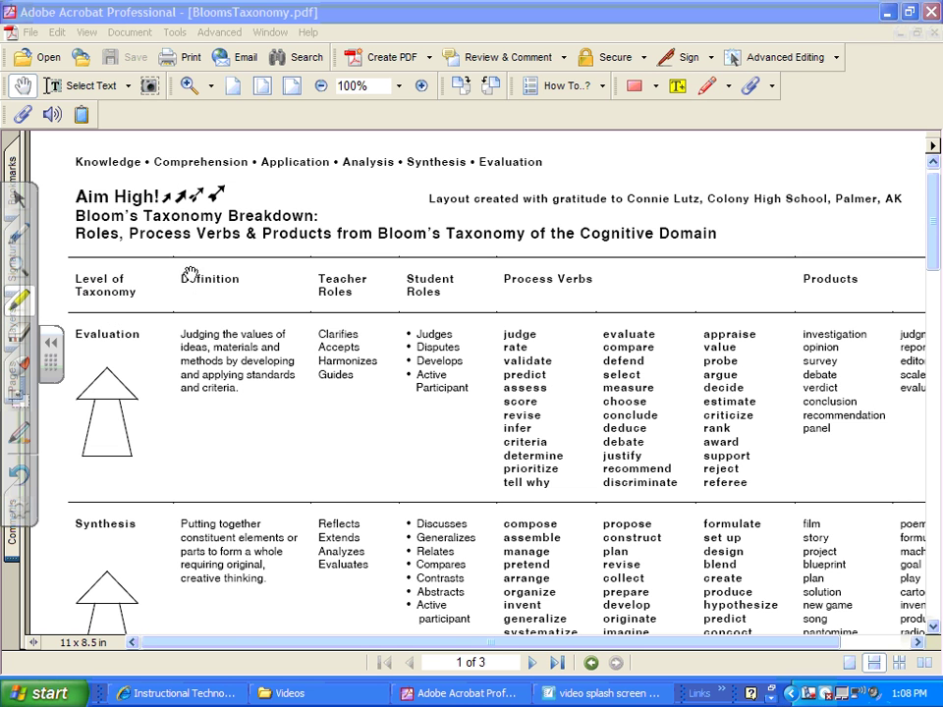
{"action": "mouse_move", "coordinate": [185, 256]}
{"action": "left_mouse_down"}
{"action": "mouse_move", "coordinate": [167, 329]}
{"action": "mouse_move", "coordinate": [288, 459]}
{"action": "mouse_move", "coordinate": [267, 274]}
{"action": "mouse_move", "coordinate": [162, 244]}
{"action": "mouse_move", "coordinate": [172, 242]}
{"action": "left_mouse_up"}
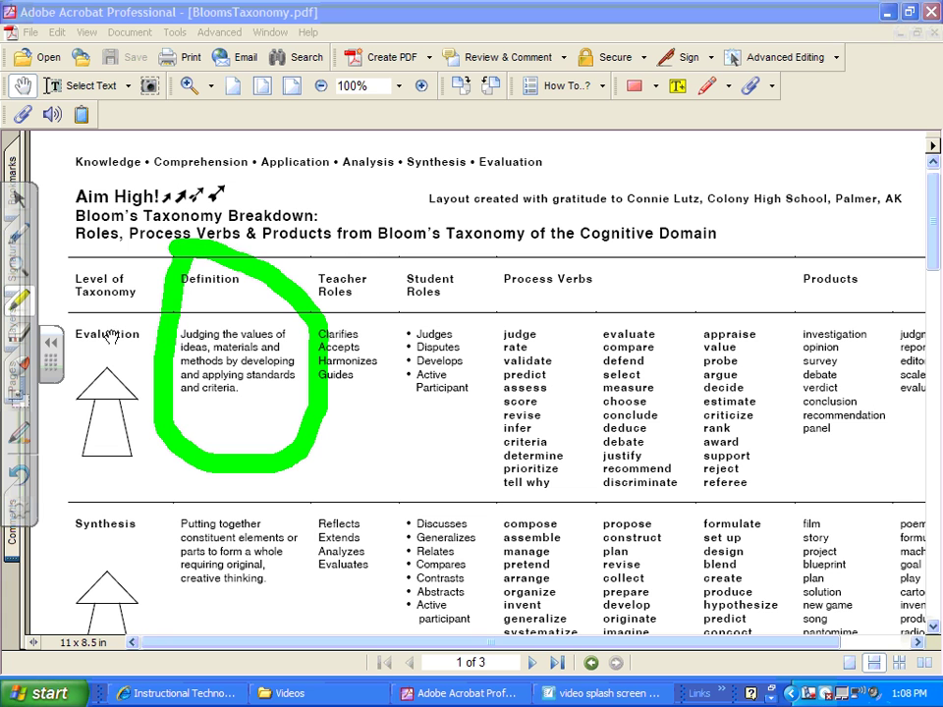
Step: Erase the green circle around the Evaluation definition
{"action": "left_click", "coordinate": [17, 334]}
{"action": "left_click_drag", "start_coordinate": [295, 287], "coordinate": [178, 275]}
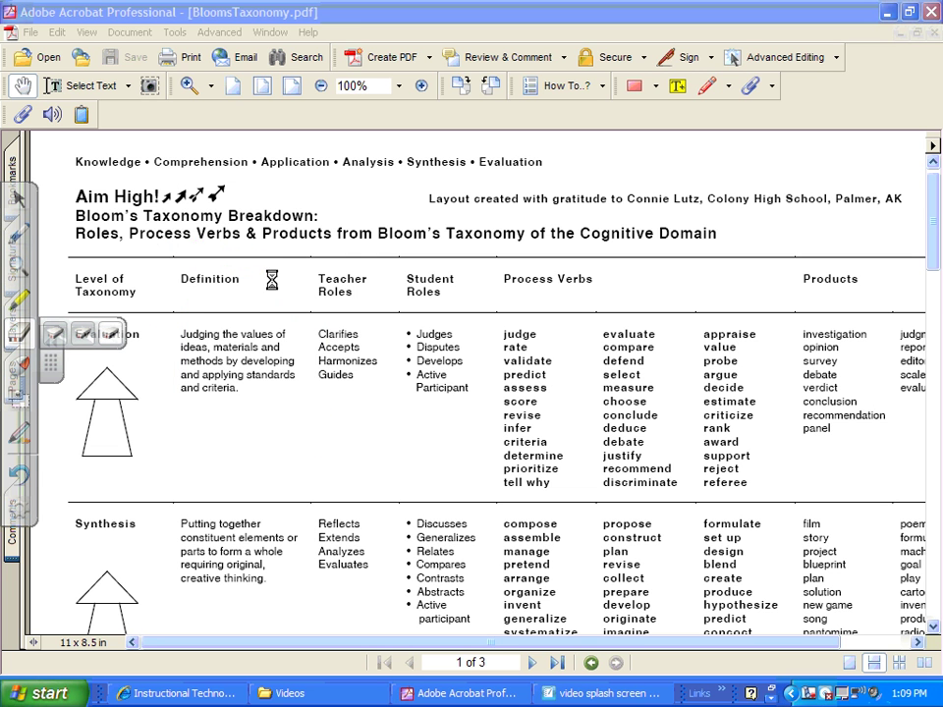
{"action": "left_click", "coordinate": [20, 236]}
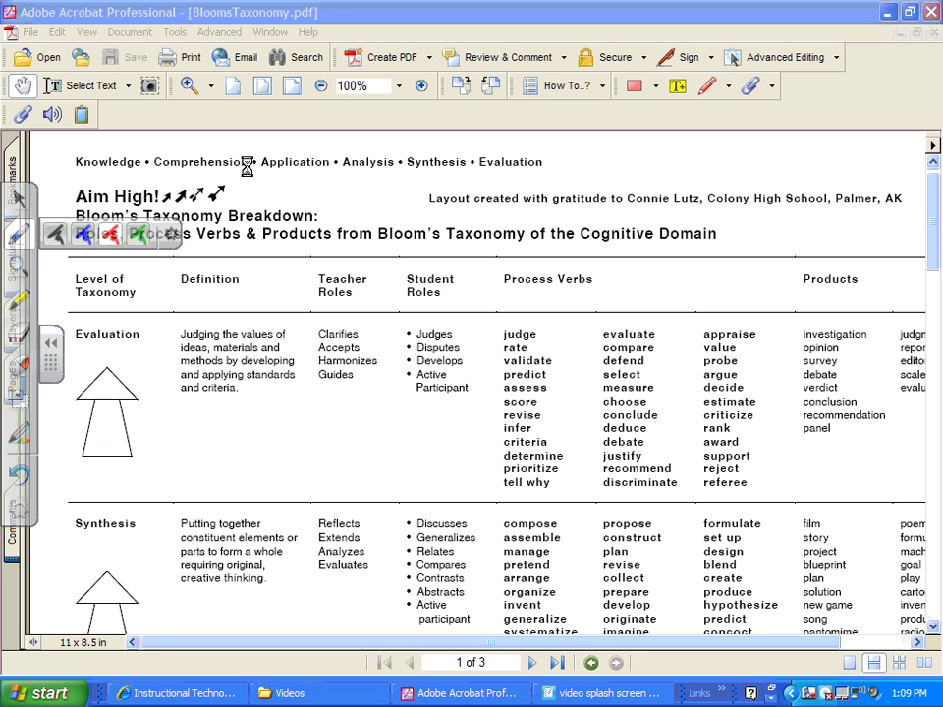
{"action": "left_click", "coordinate": [139, 241]}
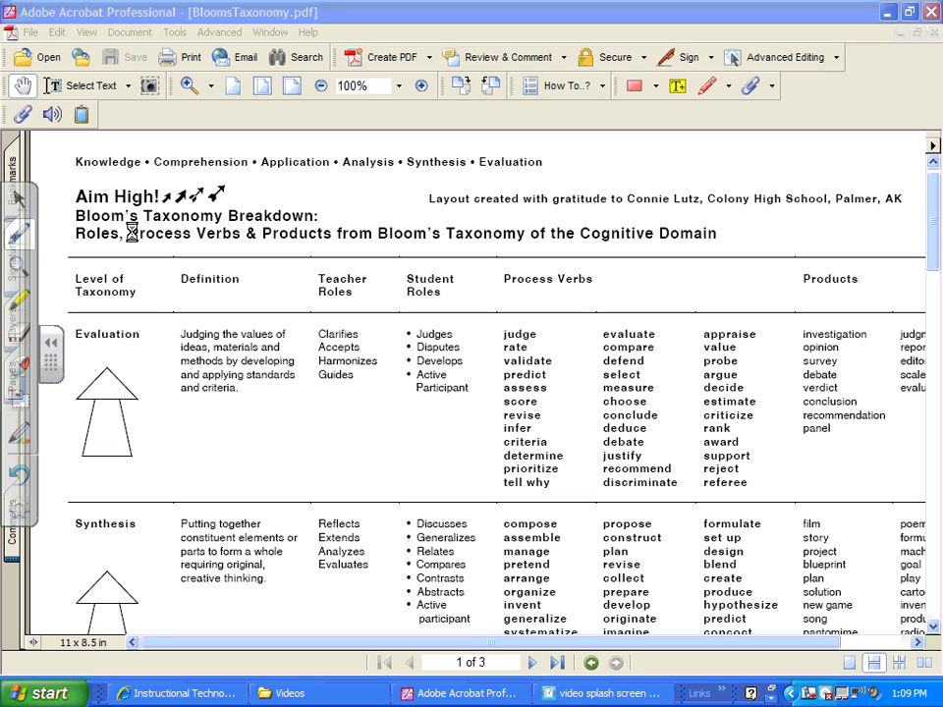
{"action": "left_click_drag", "start_coordinate": [244, 185], "coordinate": [413, 186]}
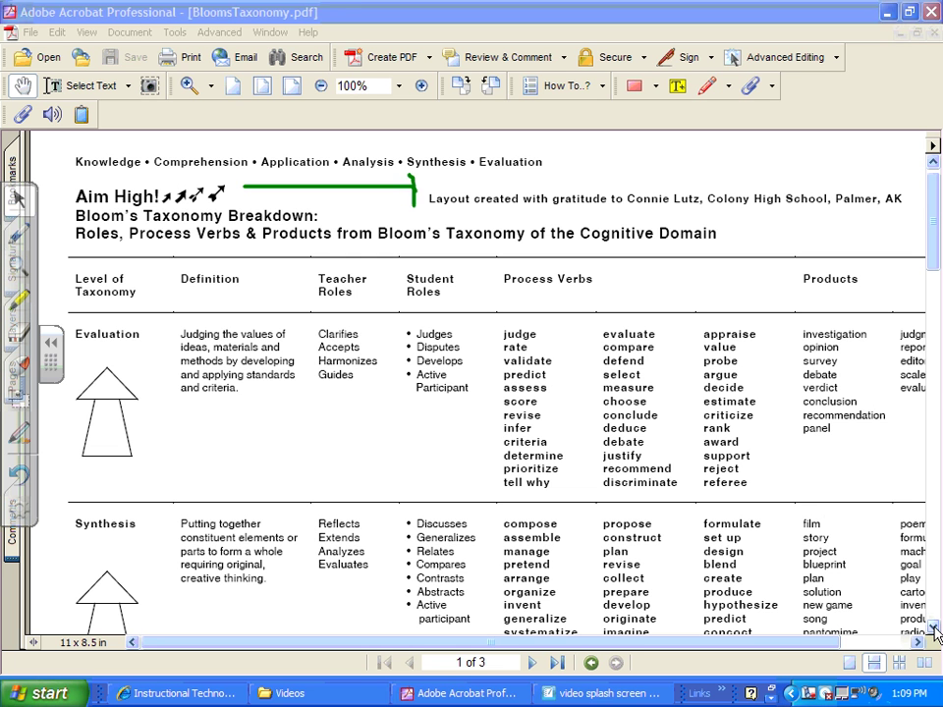
{"action": "key", "text": "Escape"}
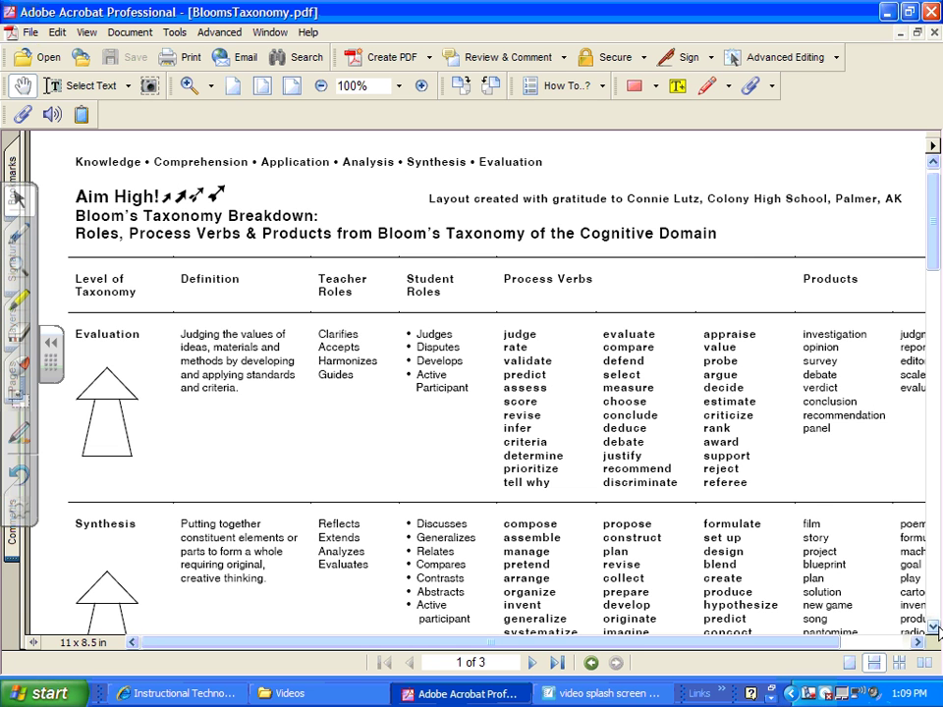